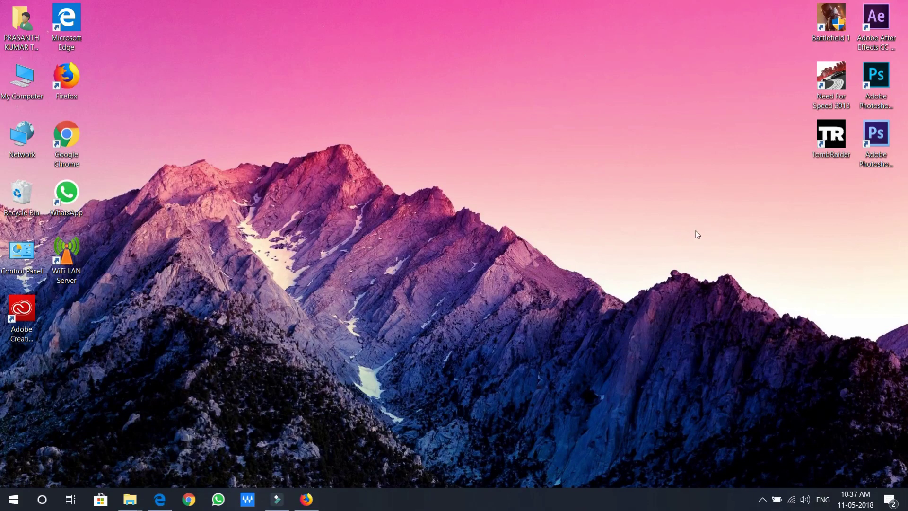
Step: Google 'phyton' in Firefox and open the Welcome to Python.org result
left_click(305, 500)
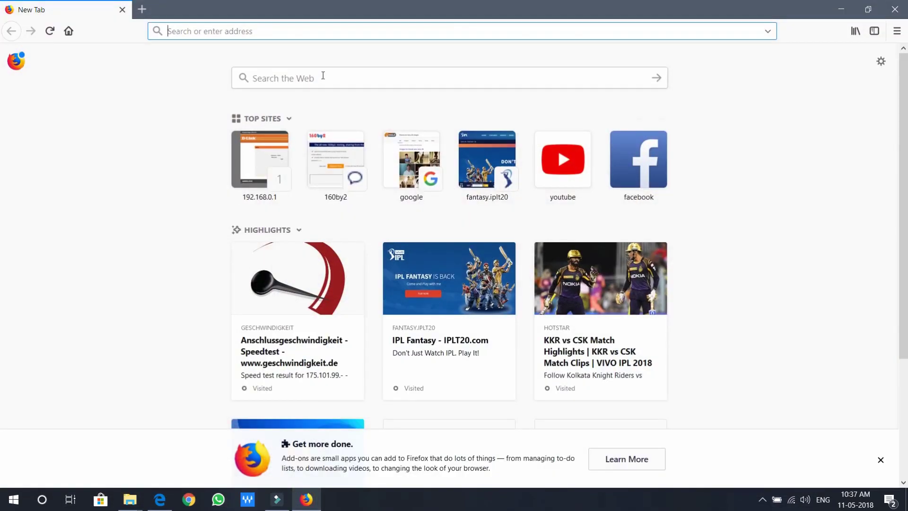
type("phyton")
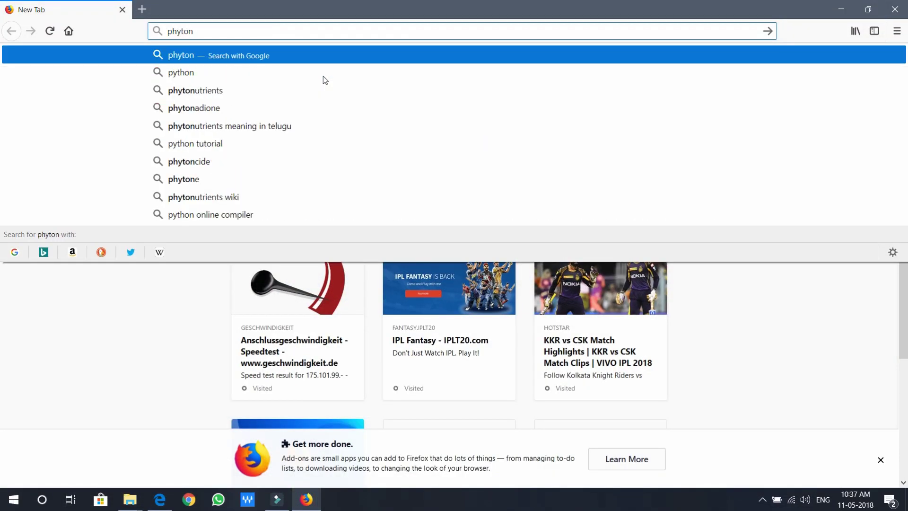
left_click(270, 57)
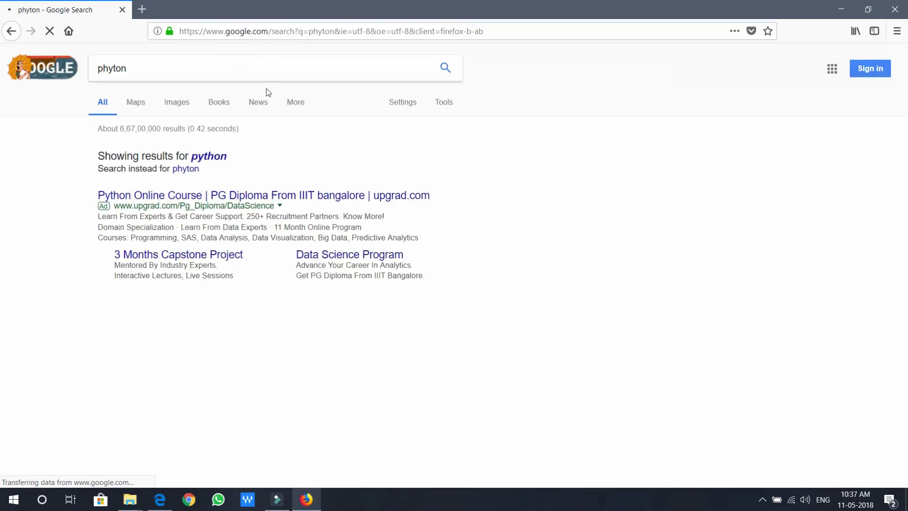
scroll(165, 179, "down", 2)
scroll(164, 180, "down", 1)
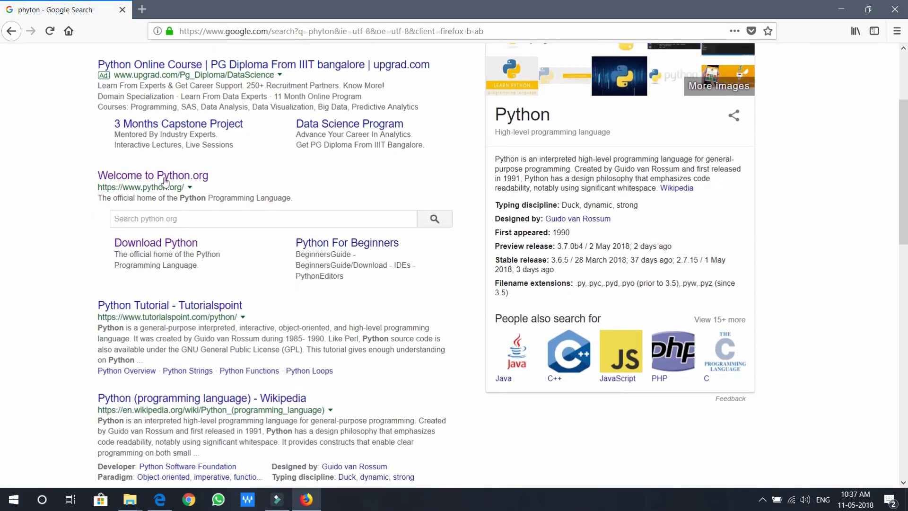
left_click(182, 185)
left_click_drag(182, 186, 98, 187)
left_click(98, 188)
Step: Open the Python.org home page, which offers Python 3.6.5 for Windows
left_click(159, 177)
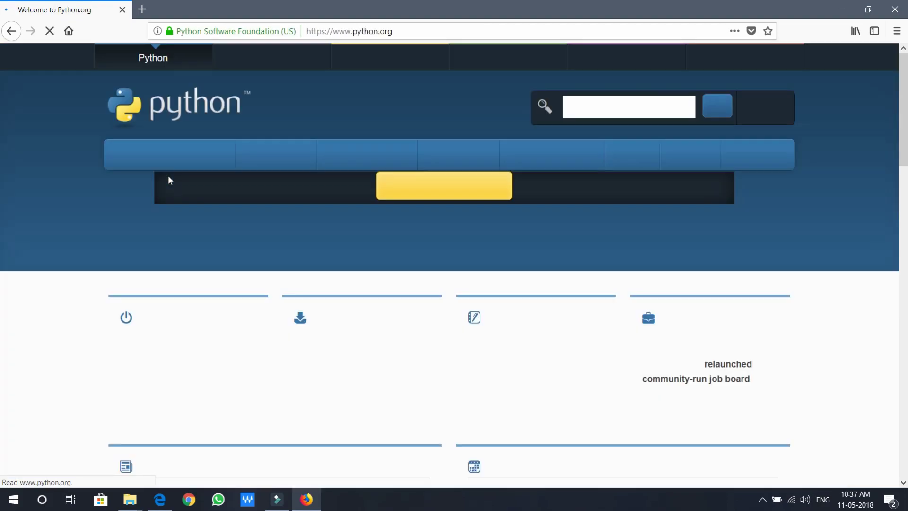
scroll(314, 241, "down", 5)
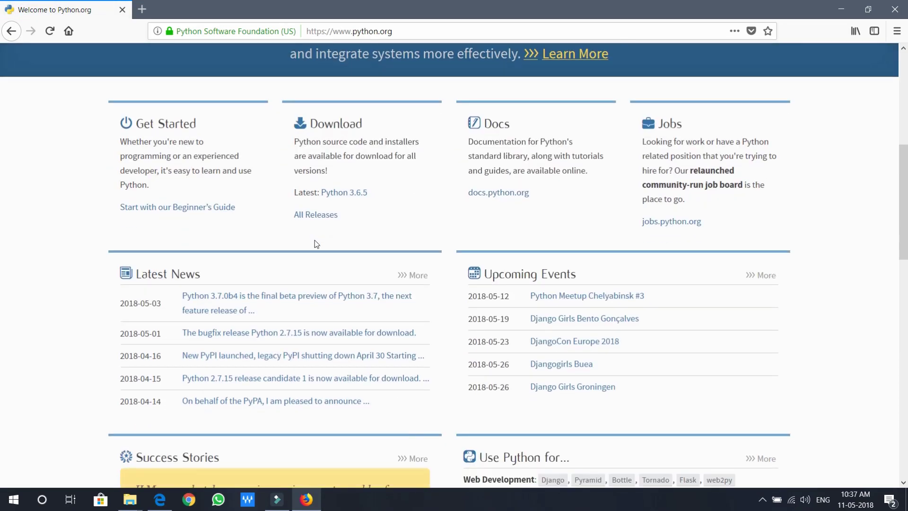
scroll(315, 243, "down", 4)
scroll(317, 238, "down", 5)
scroll(317, 239, "down", 3)
scroll(318, 239, "up", 4)
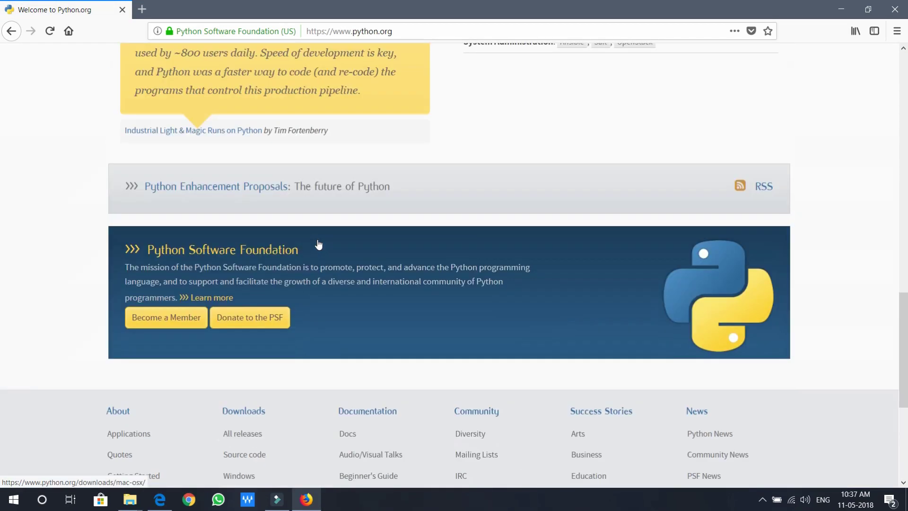
scroll(317, 243, "up", 8)
scroll(317, 243, "up", 5)
scroll(333, 284, "down", 1)
scroll(344, 321, "down", 1)
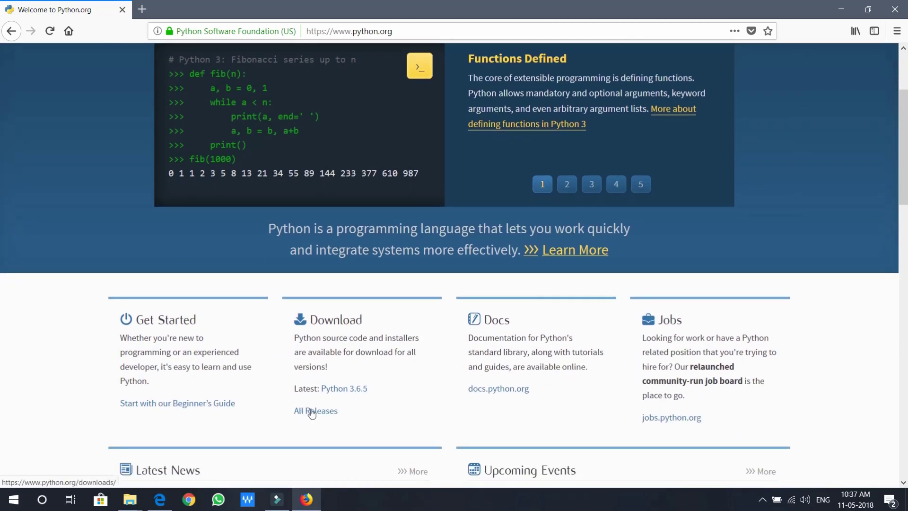
scroll(312, 411, "up", 3)
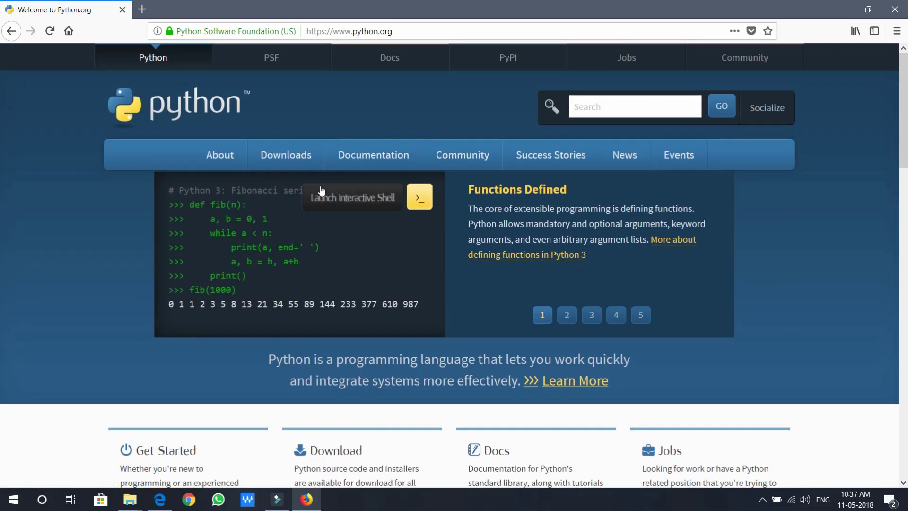
mouse_move(285, 155)
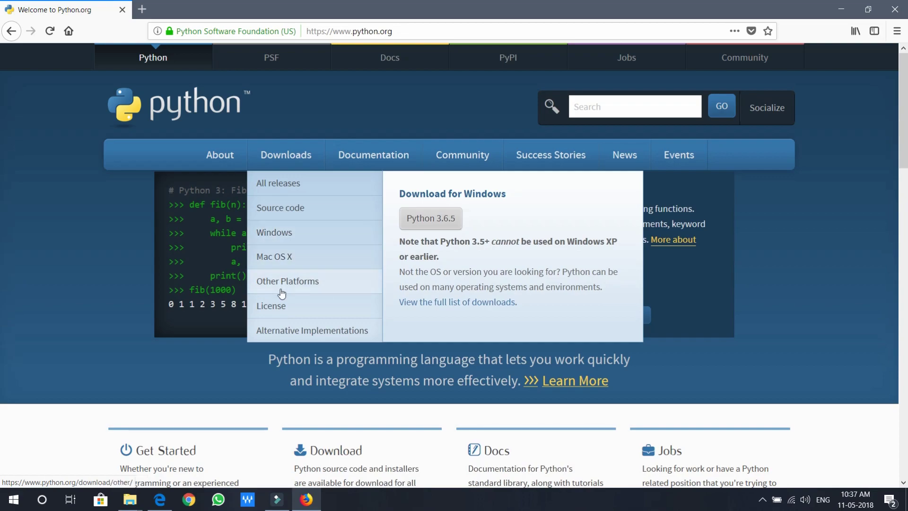
Step: Download the Python 3.7.0b4 Windows x86 web-based installer and open its Downloads\Programs folder
left_click(290, 240)
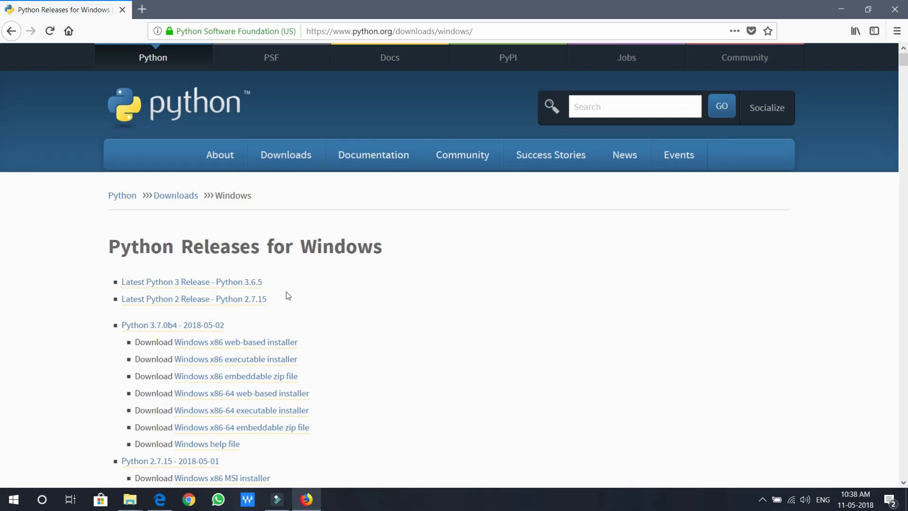
scroll(253, 314, "down", 4)
scroll(284, 319, "down", 1)
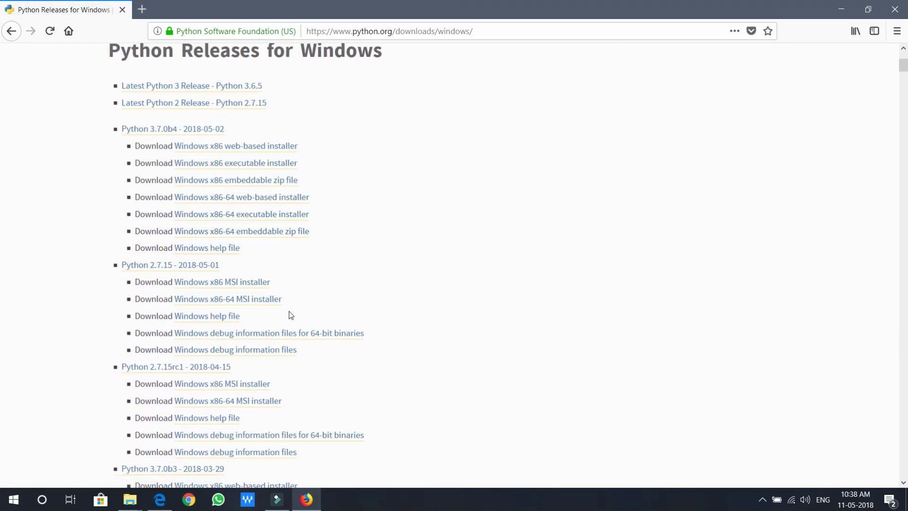
scroll(290, 317, "down", 10)
scroll(290, 315, "down", 5)
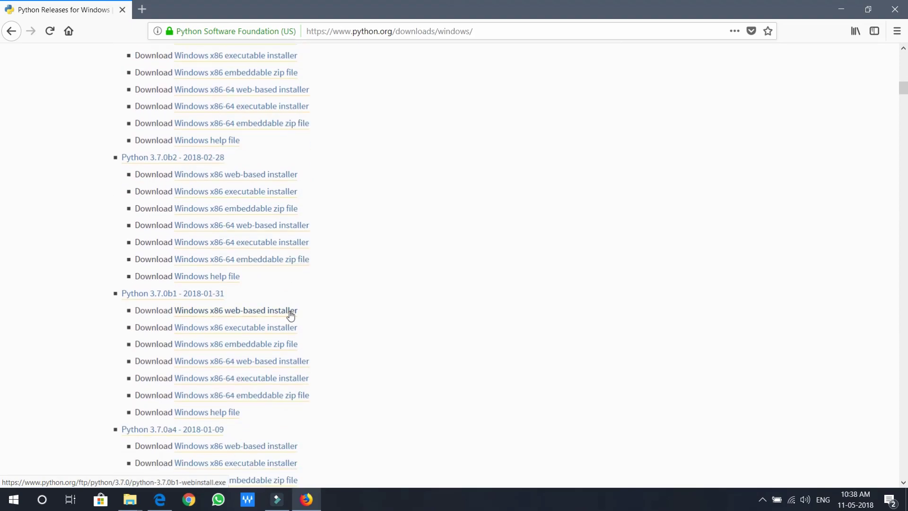
scroll(290, 315, "down", 8)
scroll(290, 315, "down", 10)
scroll(290, 315, "down", 3)
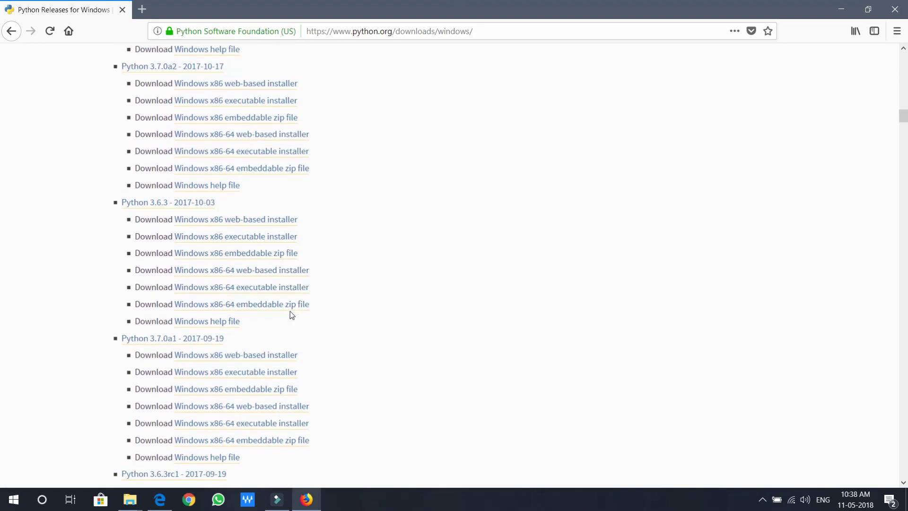
scroll(291, 314, "down", 13)
scroll(290, 315, "down", 2)
scroll(291, 315, "down", 10)
scroll(291, 316, "down", 10)
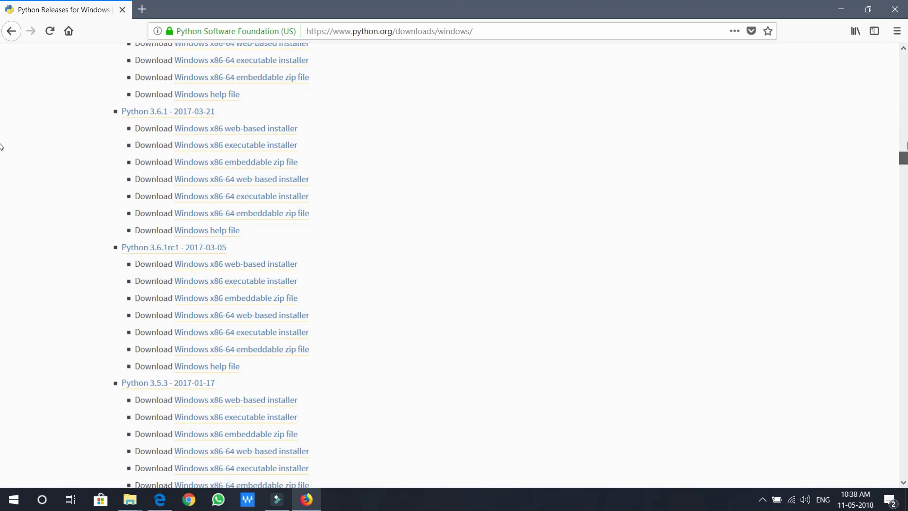
key("Home")
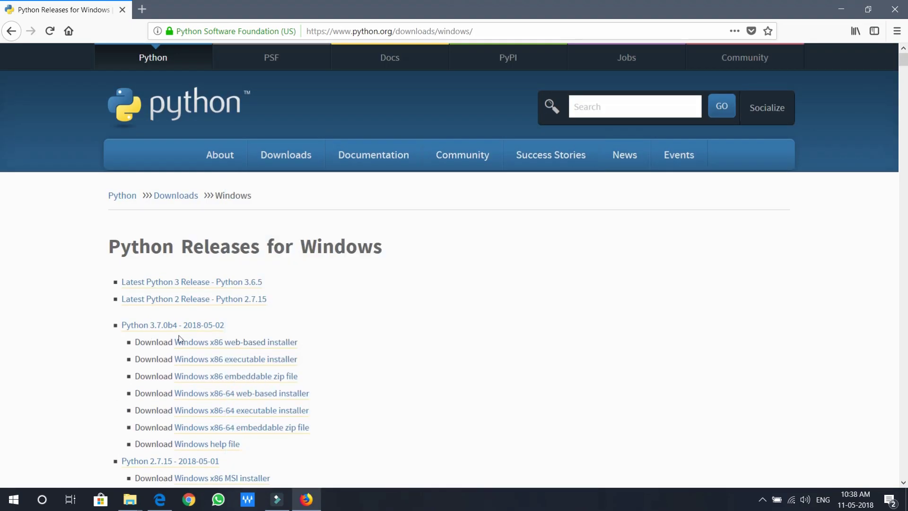
left_click(241, 347)
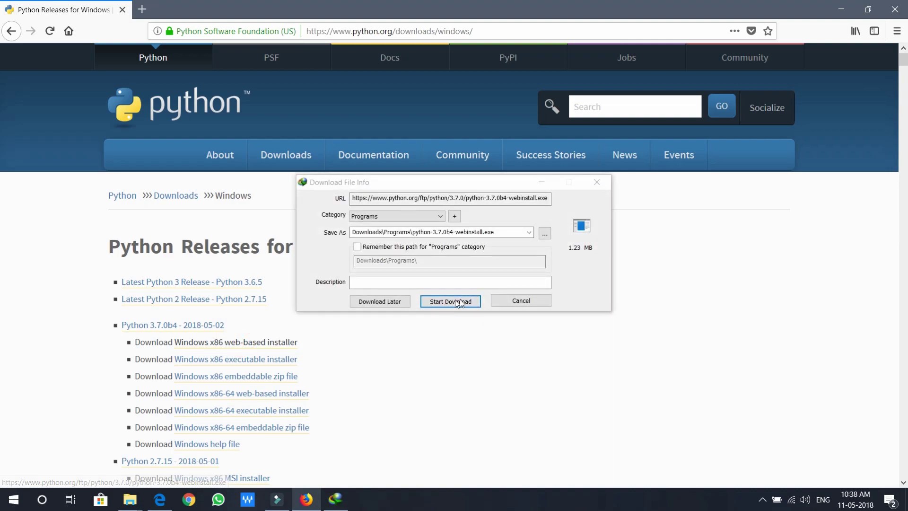
left_click(458, 302)
left_click(485, 291)
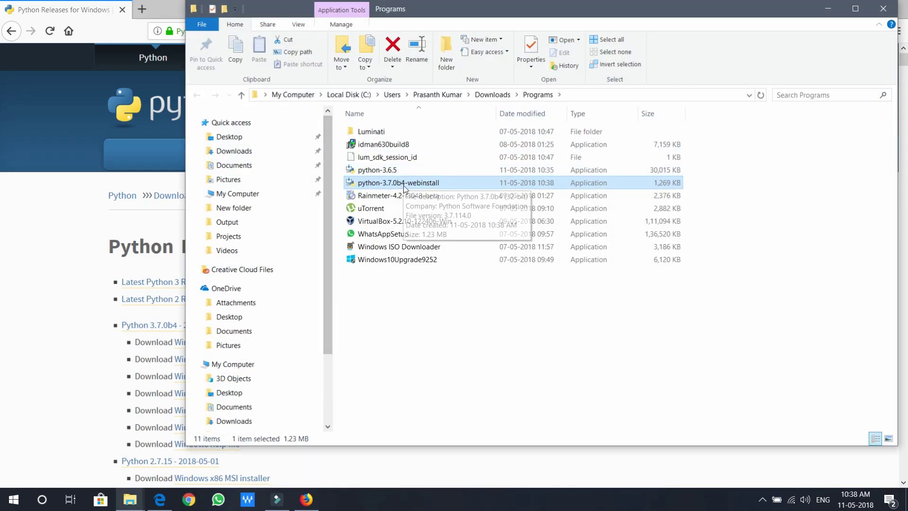
Step: Run the downloaded installer with 'Add Python 3.7 to PATH' checked, using Install Now
double_click(403, 184)
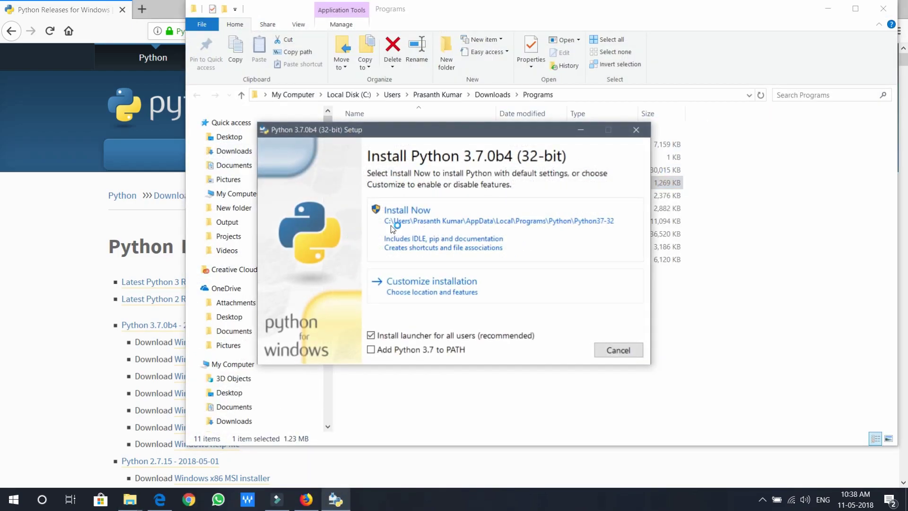
left_click(371, 350)
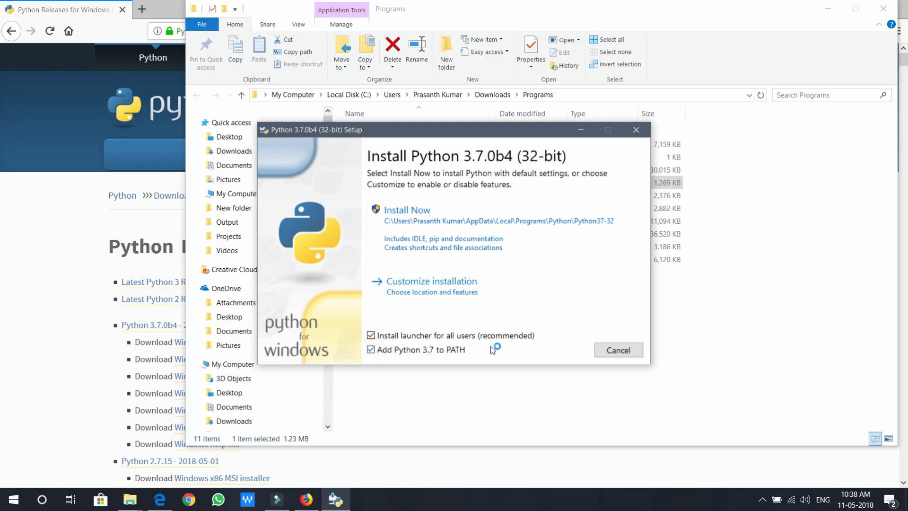
left_click(448, 230)
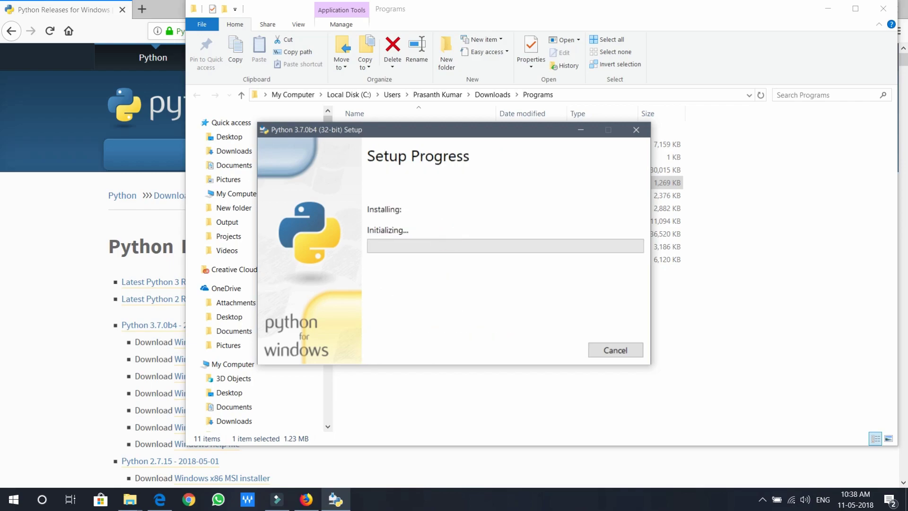
Step: Show the desktop during installation, close the successful setup, and open the Start menu
key("super+Home")
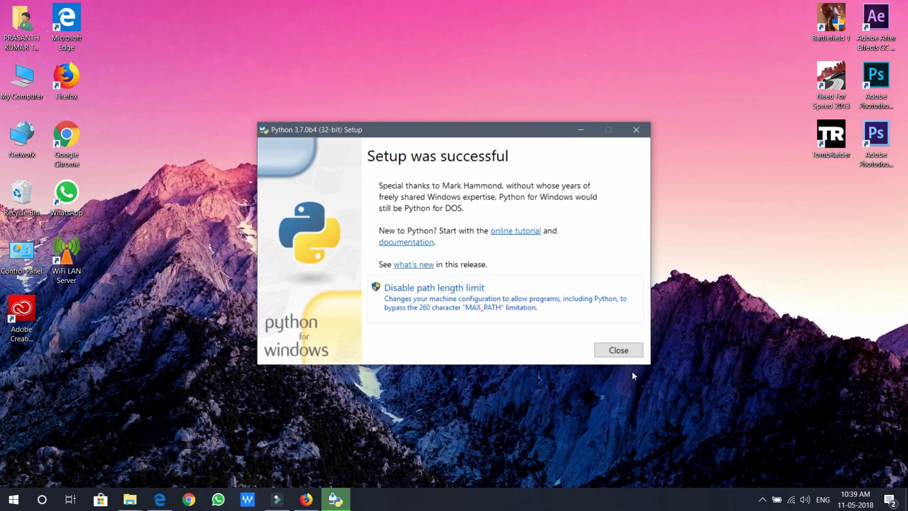
left_click(618, 350)
left_click(14, 500)
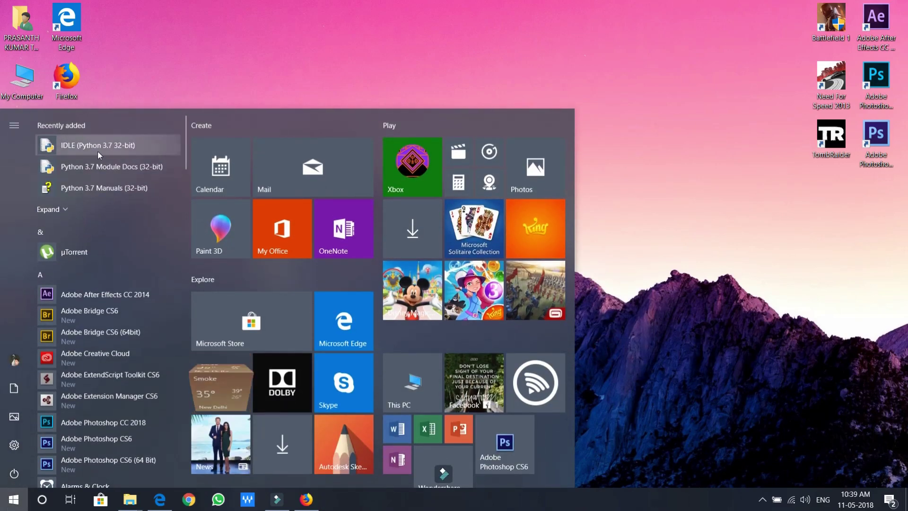
Step: Launch Python 3.7 (32-bit) from Recently added and run print("hello world")
left_click(106, 210)
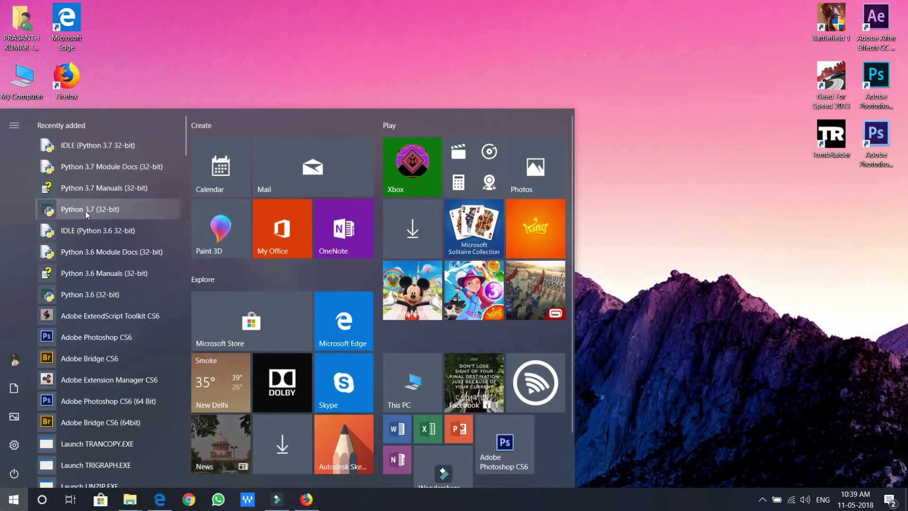
left_click(86, 213)
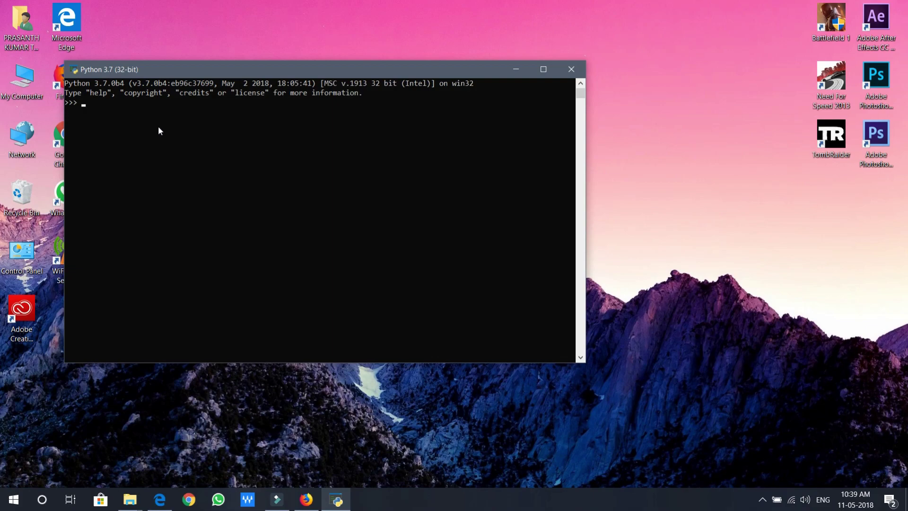
type("print()")
key("Left")
type("\"h\"")
key("Left")
type("ello wor")
type("ld")
key("Return")
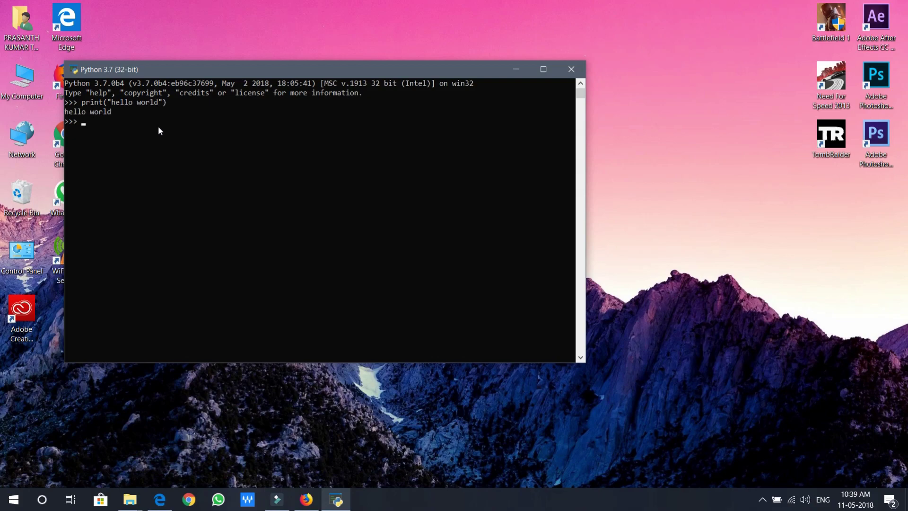
Step: Close the console, run print("hello world") in IDLE (Python 3.7 32-bit), then close IDLE
left_click(571, 68)
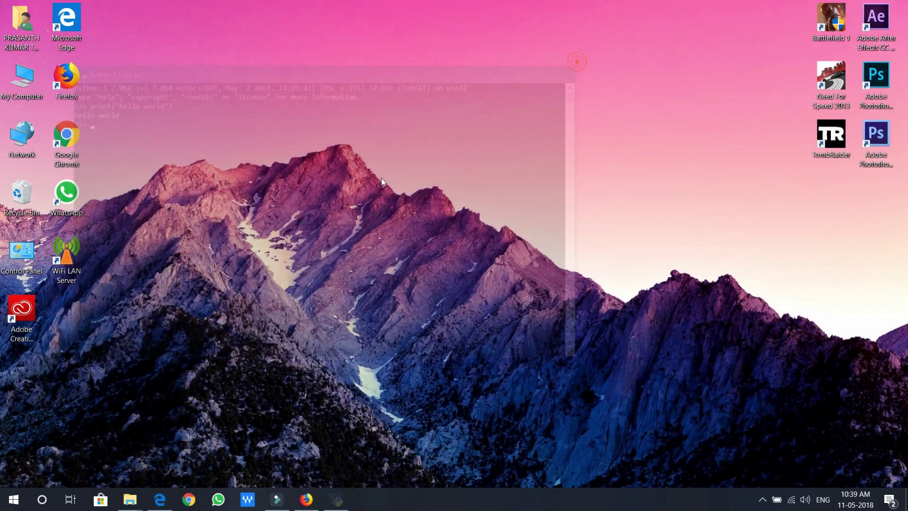
key("super")
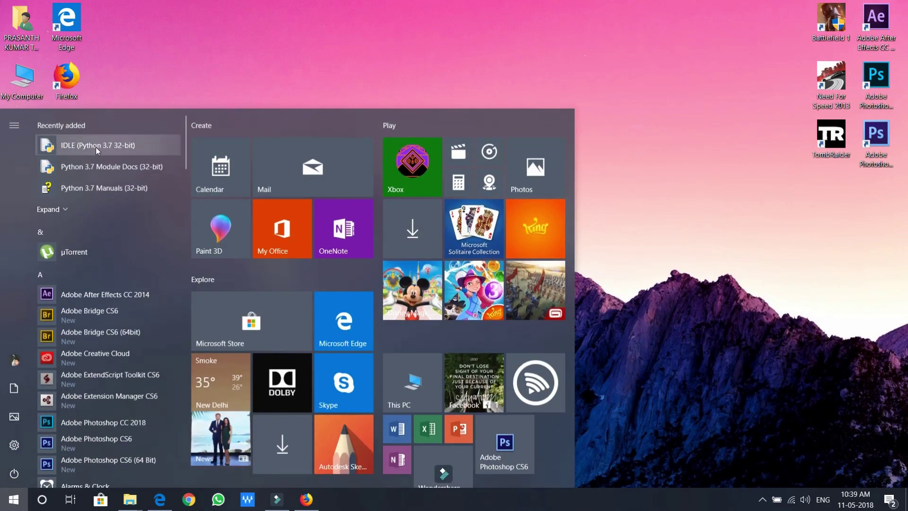
left_click(96, 147)
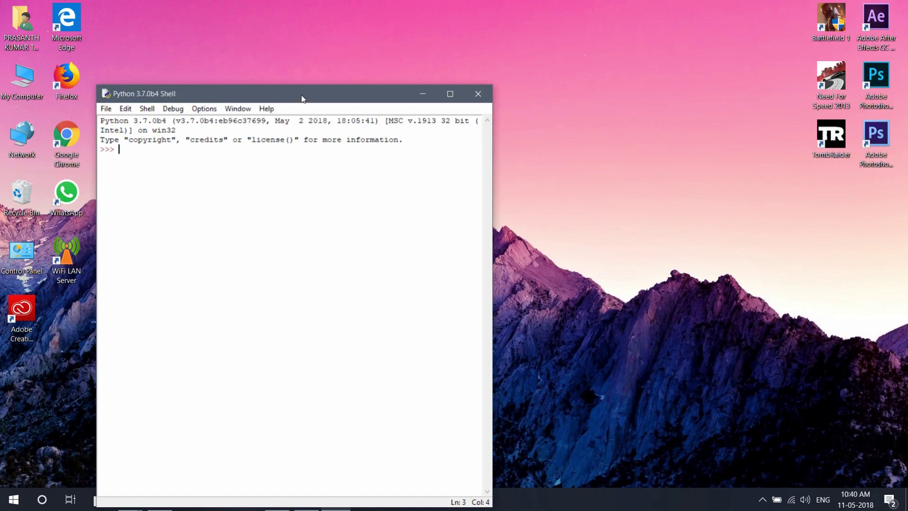
left_click_drag(302, 97, 464, 51)
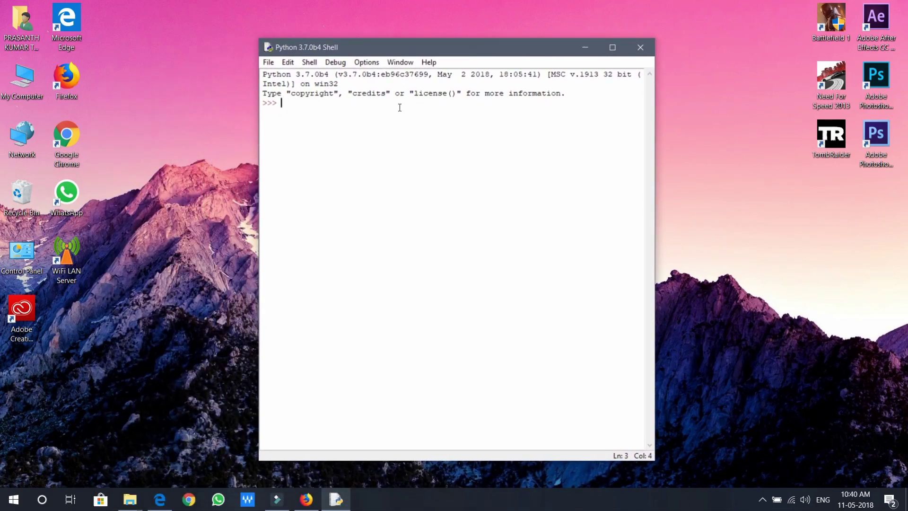
type("print(\"hello w")
type(")")
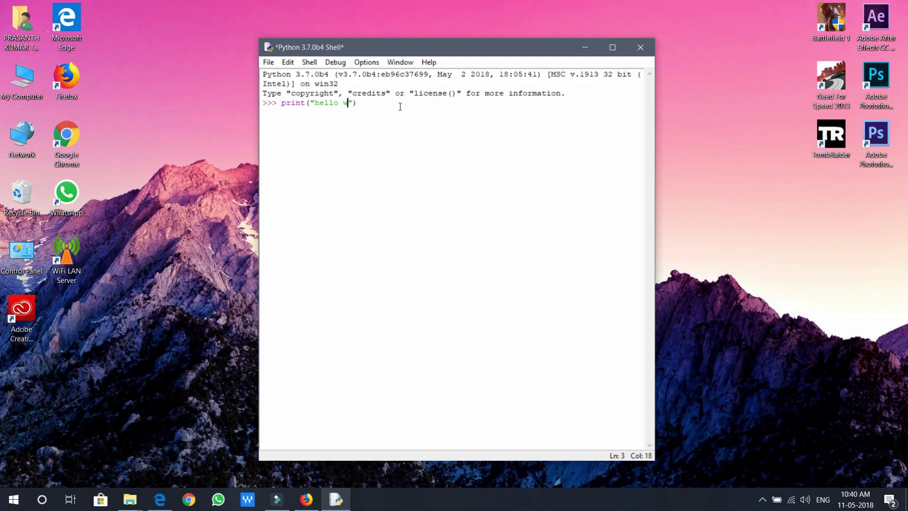
type("d")
key("Return")
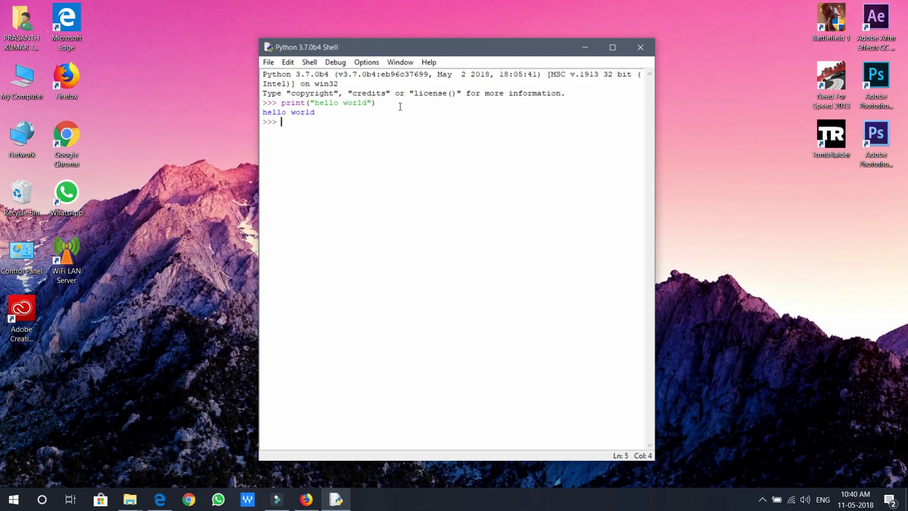
key("alt+F4")
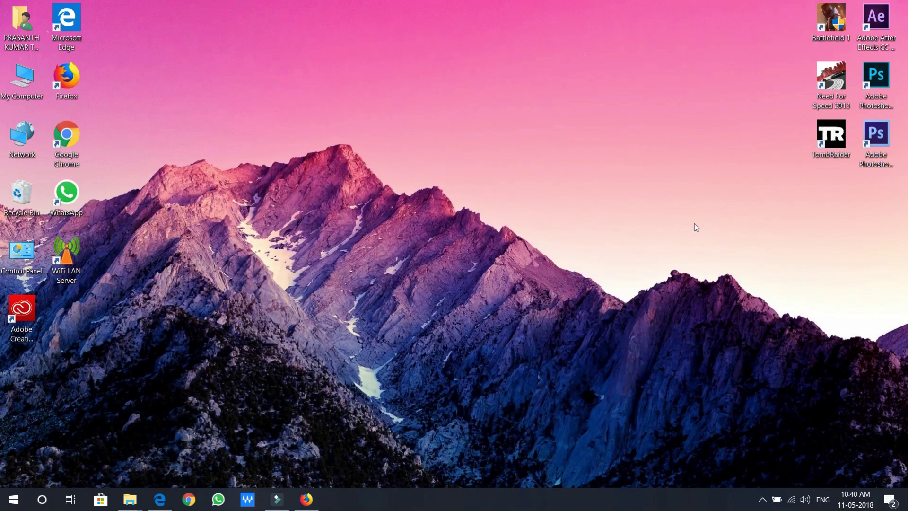
right_click(503, 200)
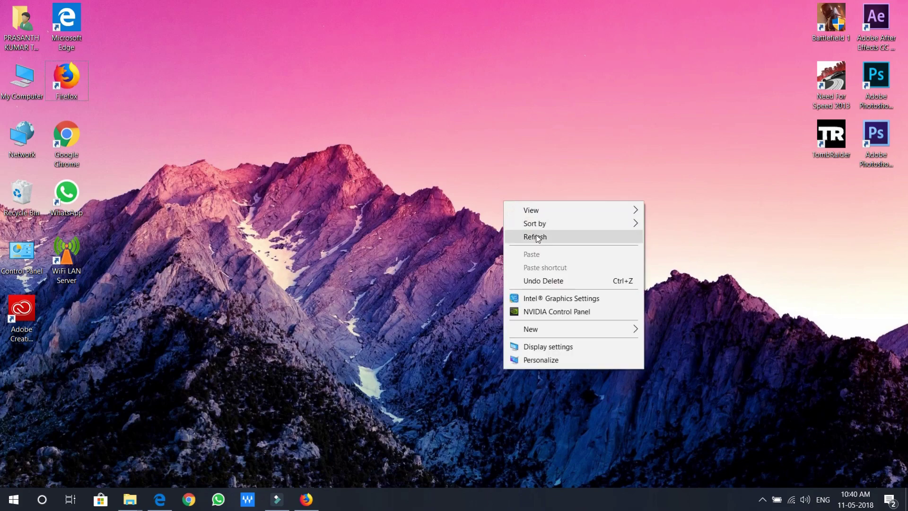